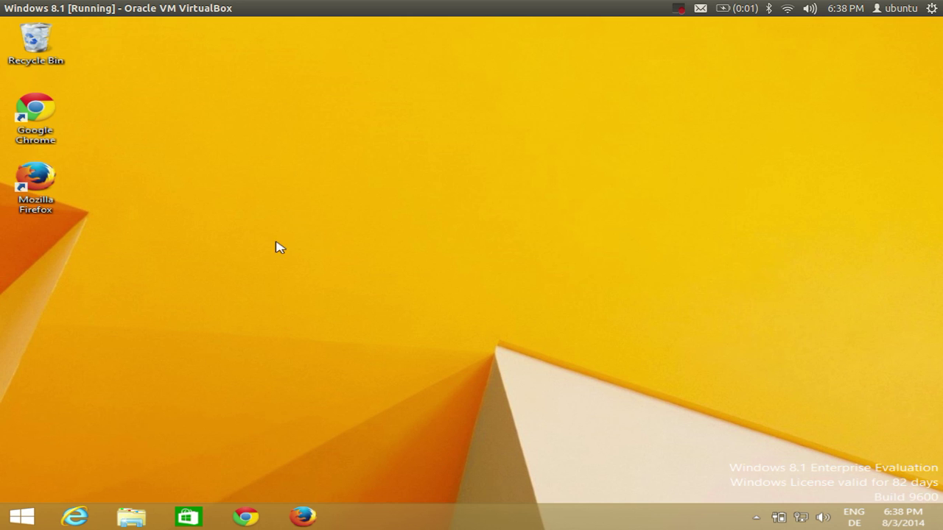
# - Open Google Chrome, search Google for "itunes" and open Apple's iTunes download result
pyautogui.click(251, 523)
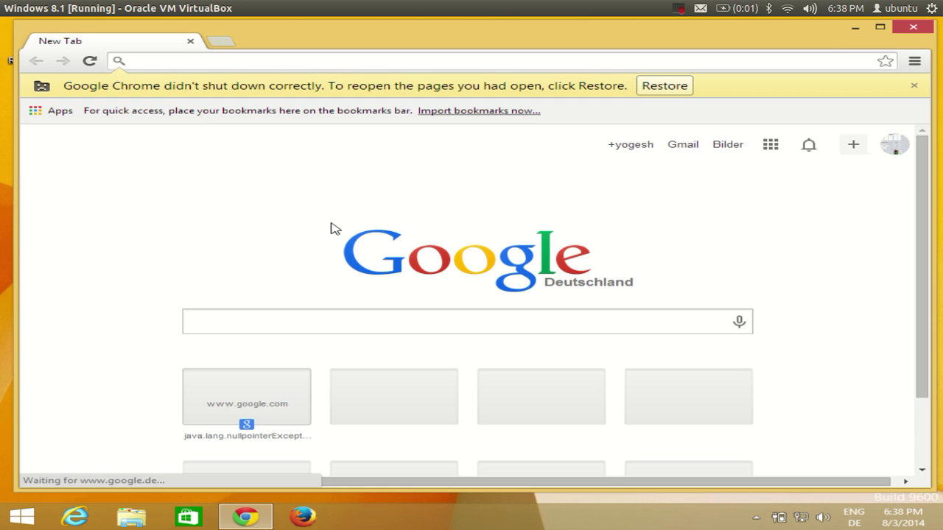
pyautogui.write('itune')
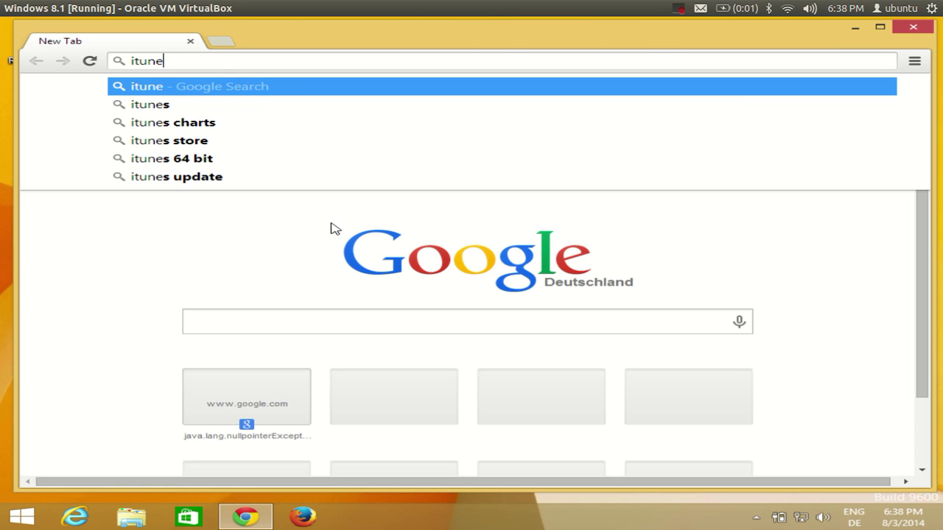
pyautogui.write('s')
pyautogui.press('Return')
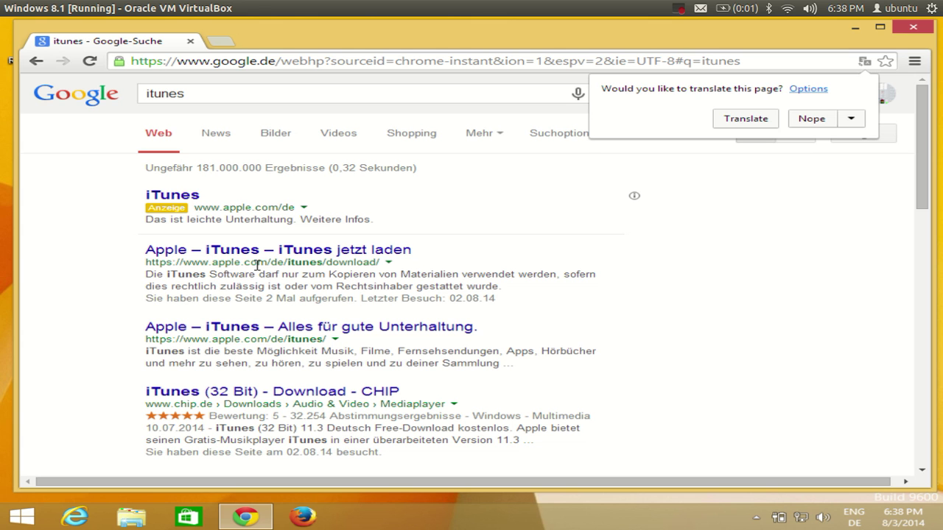
pyautogui.click(295, 250)
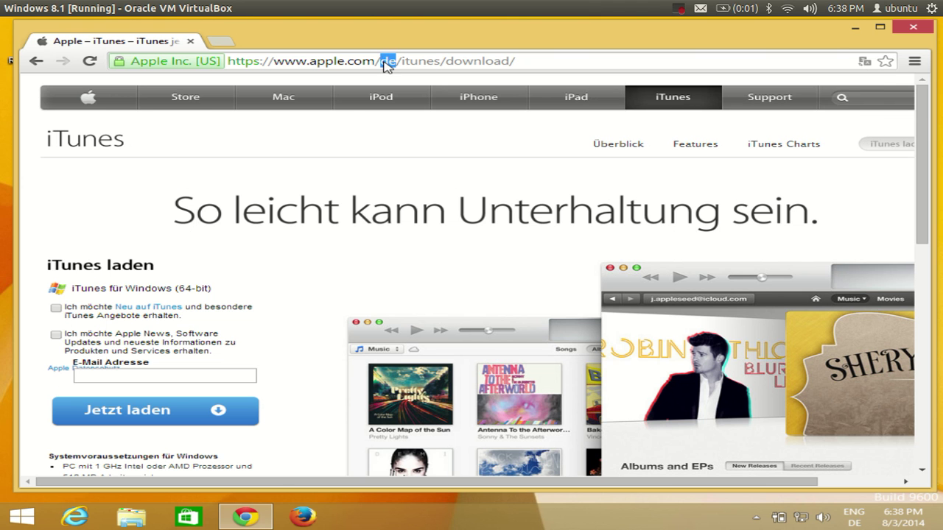
# - Try "en" in place of "de" in the page address, and open Apple's English iTunes page in a maximized window
pyautogui.write('en')
pyautogui.press('Return')
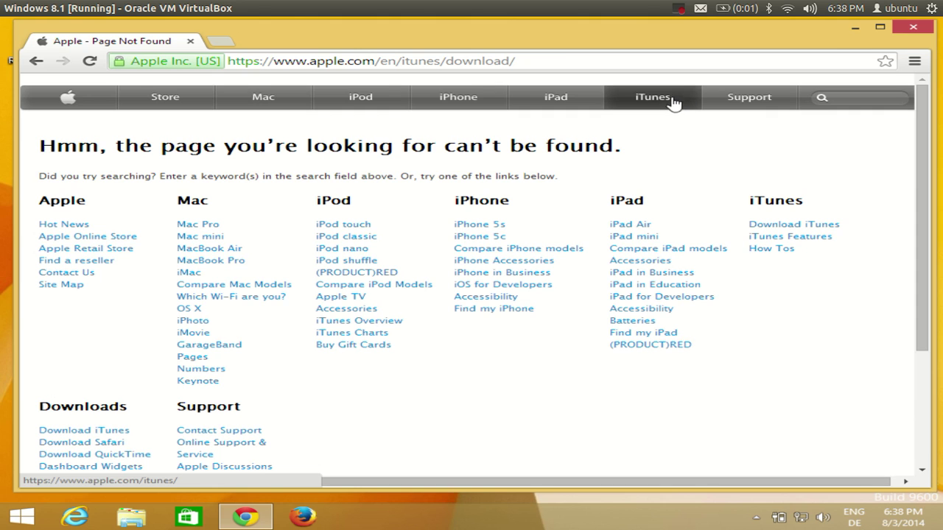
pyautogui.click(657, 101)
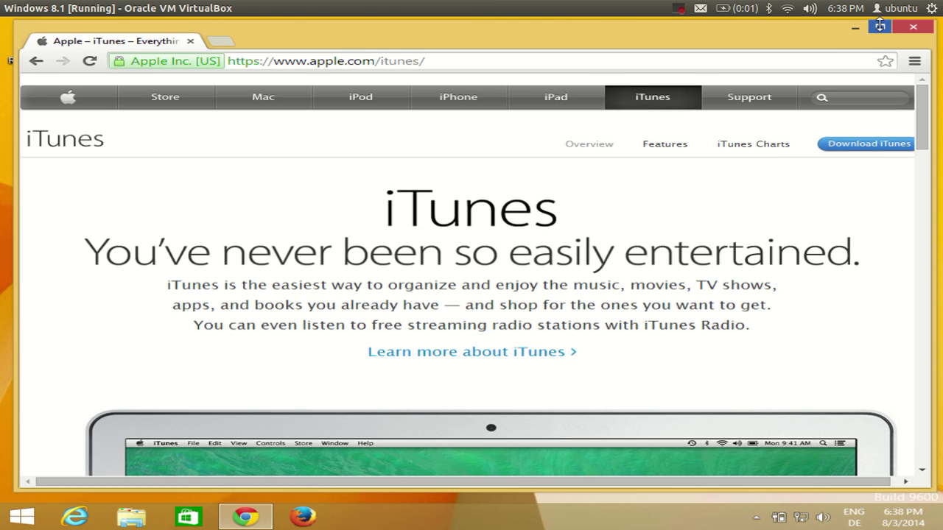
pyautogui.click(880, 28)
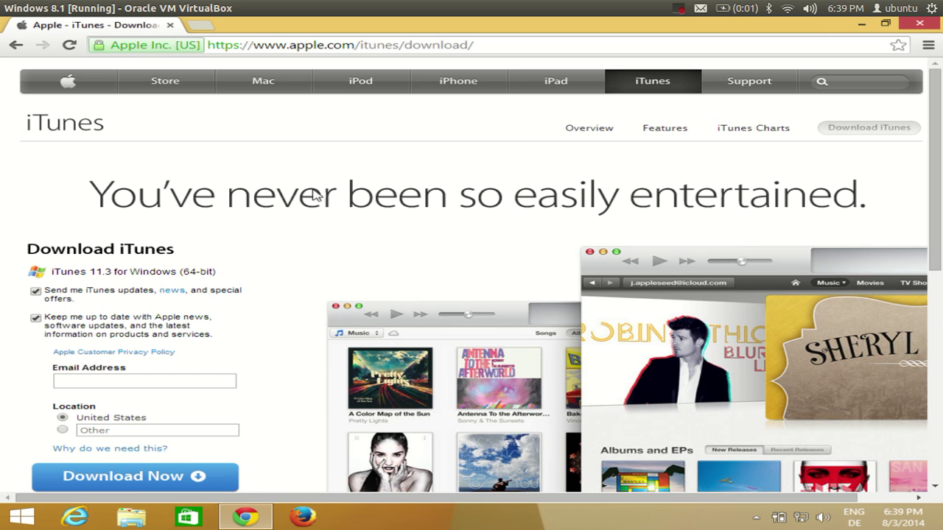
# - Download iTunes 11.3 for Windows (64-bit) from the iTunes download page, leaving the email address blank
pyautogui.scroll(-1, 255, 244)
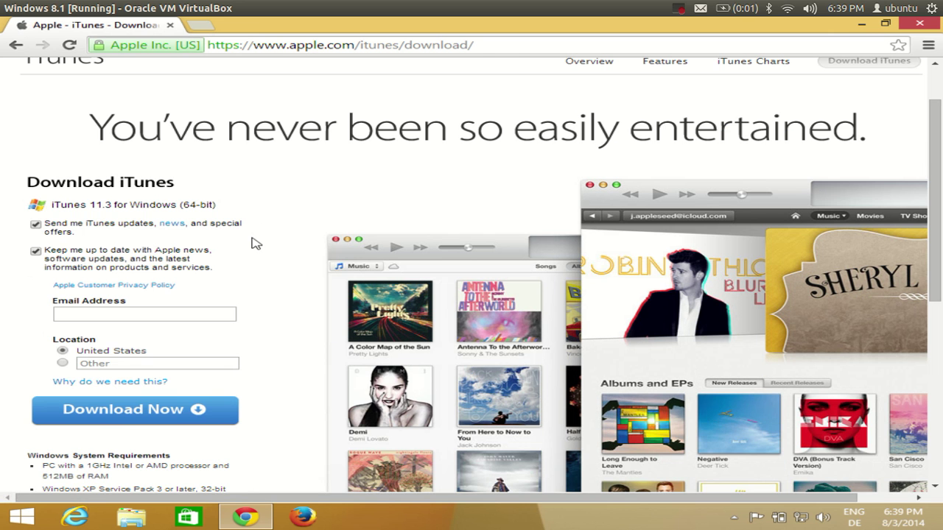
pyautogui.scroll(-1, 253, 245)
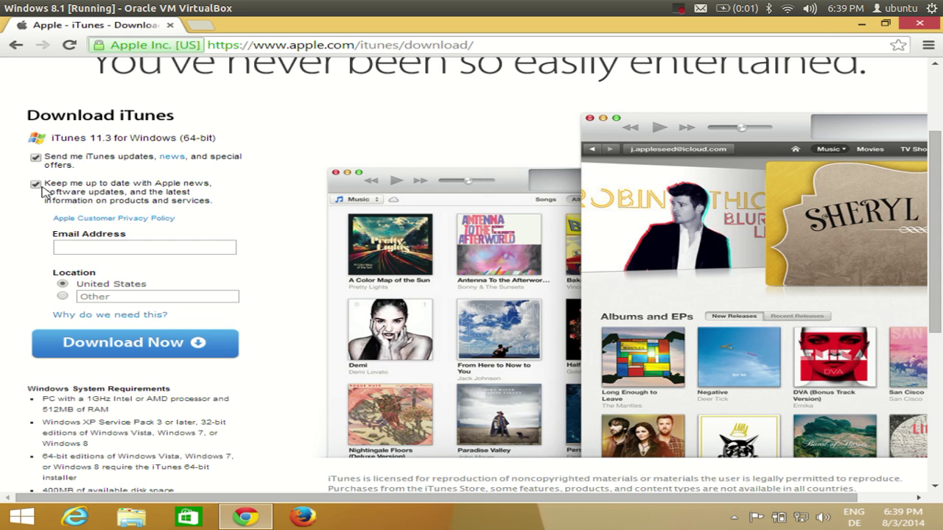
pyautogui.scroll(-1, 40, 220)
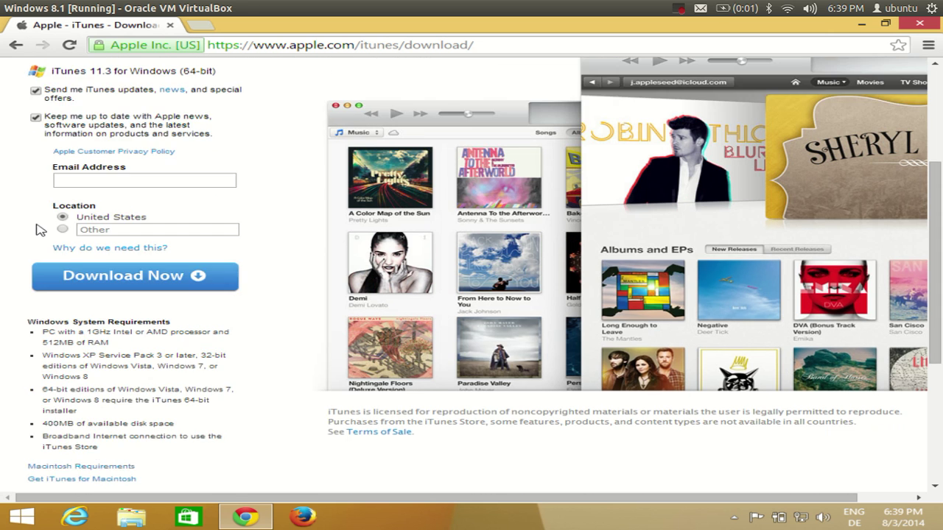
pyautogui.scroll(-1, 41, 231)
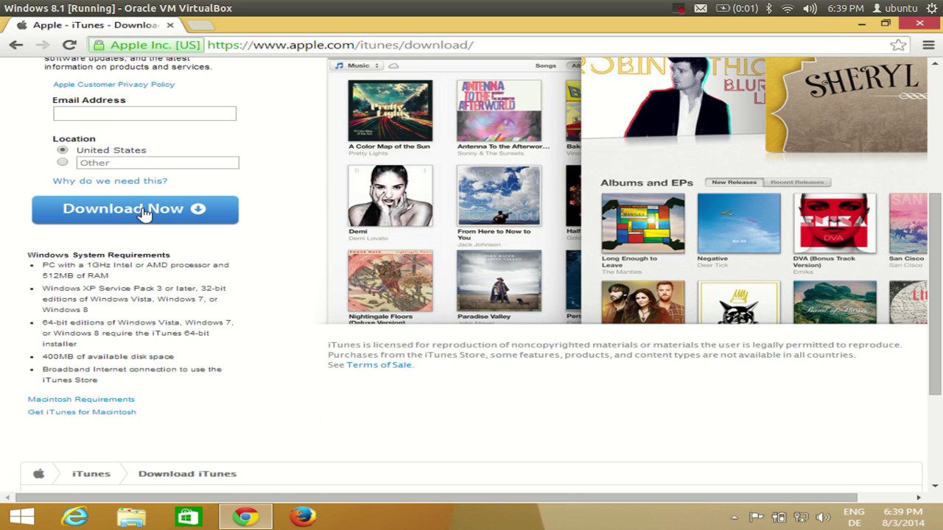
pyautogui.click(144, 211)
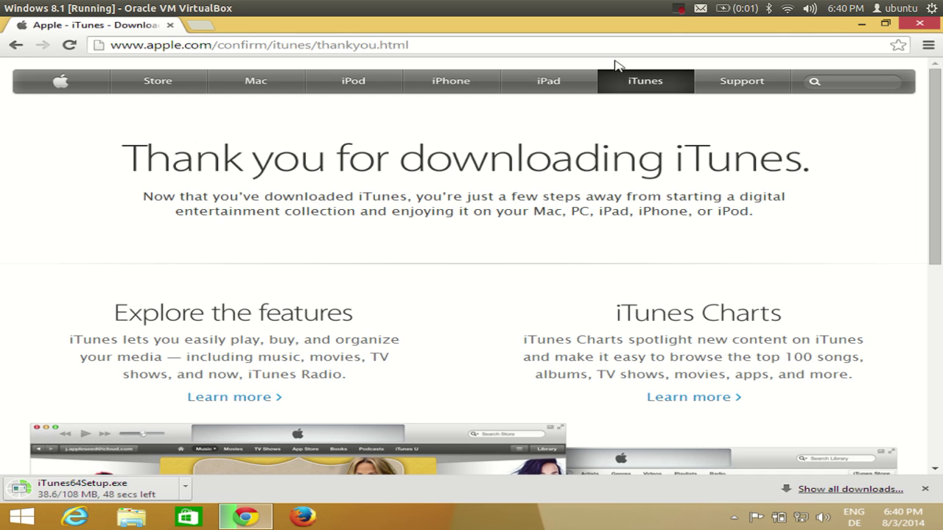
pyautogui.click(679, 9)
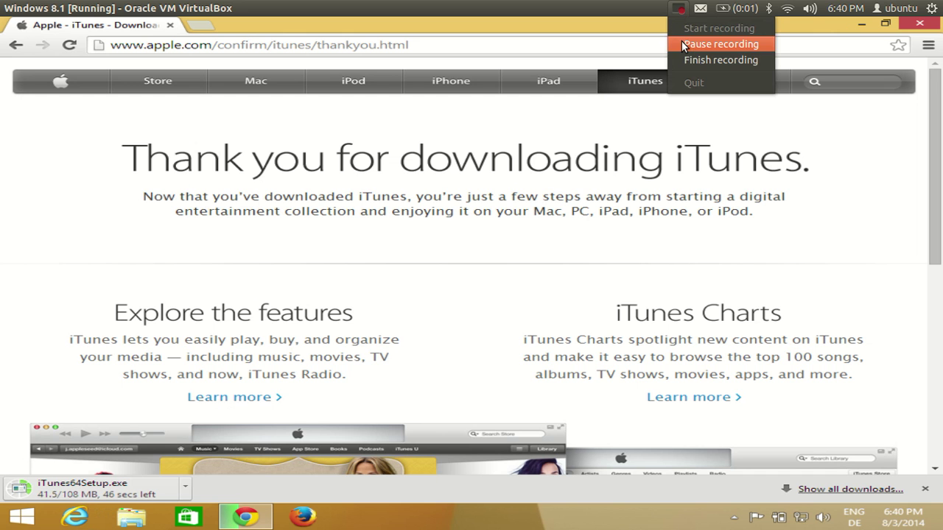
pyautogui.click(680, 42)
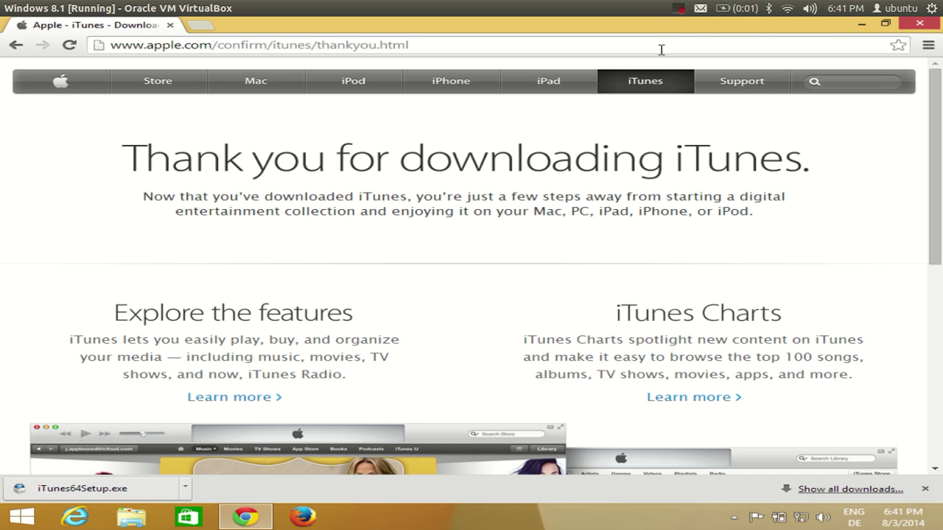
# - Run the downloaded iTunes64Setup.exe installer
pyautogui.click(104, 492)
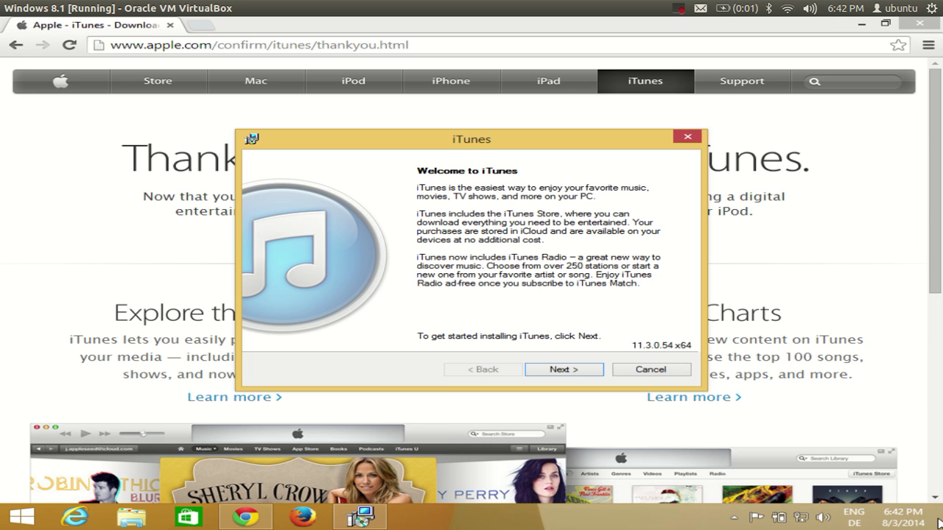
# - Search Windows for "system", check the system type in the computer's basic information, and close that window
pyautogui.moveTo(922, 218)
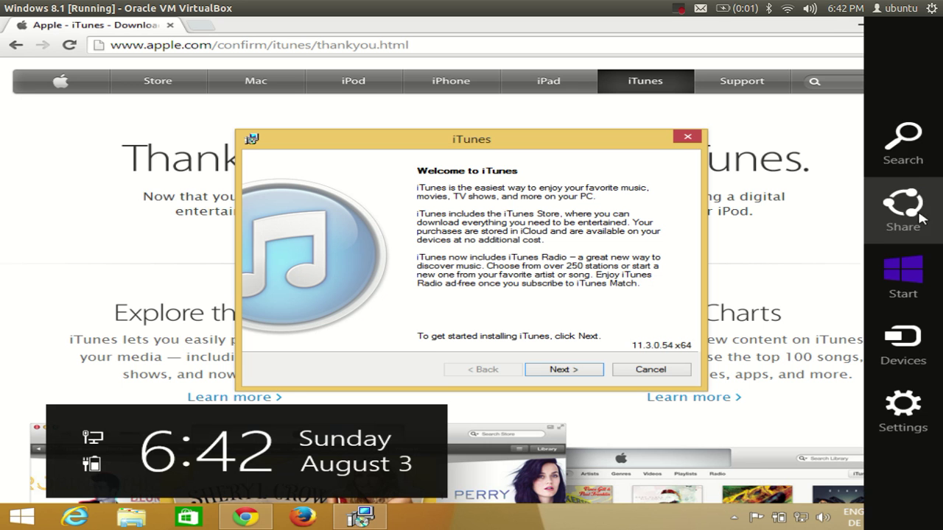
pyautogui.click(909, 155)
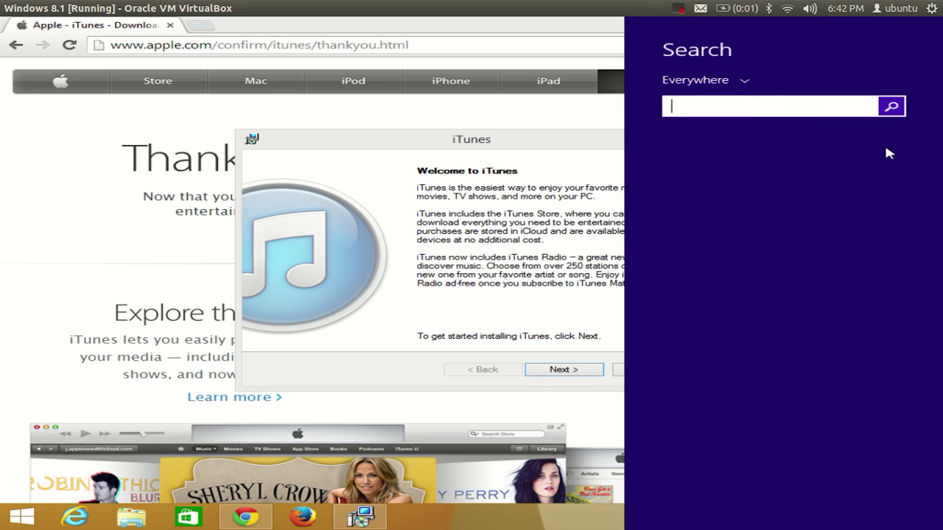
pyautogui.write('system')
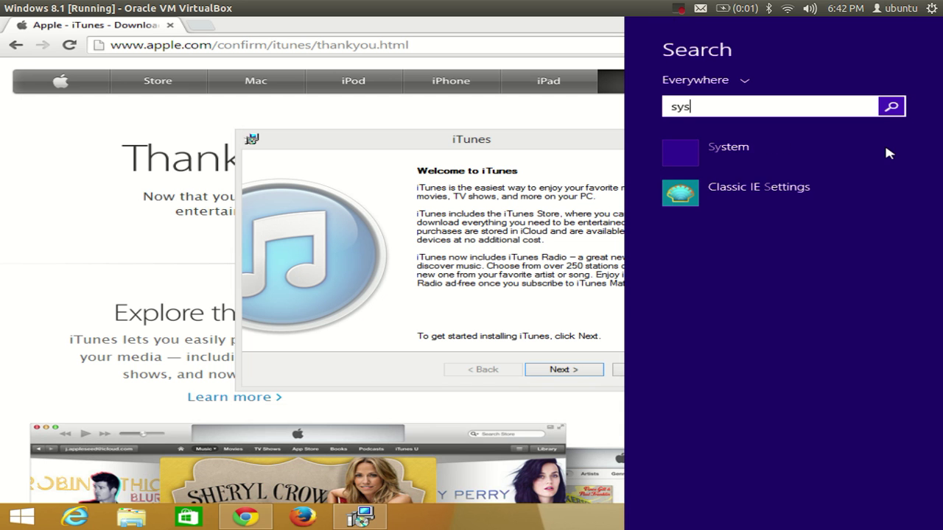
pyautogui.click(782, 171)
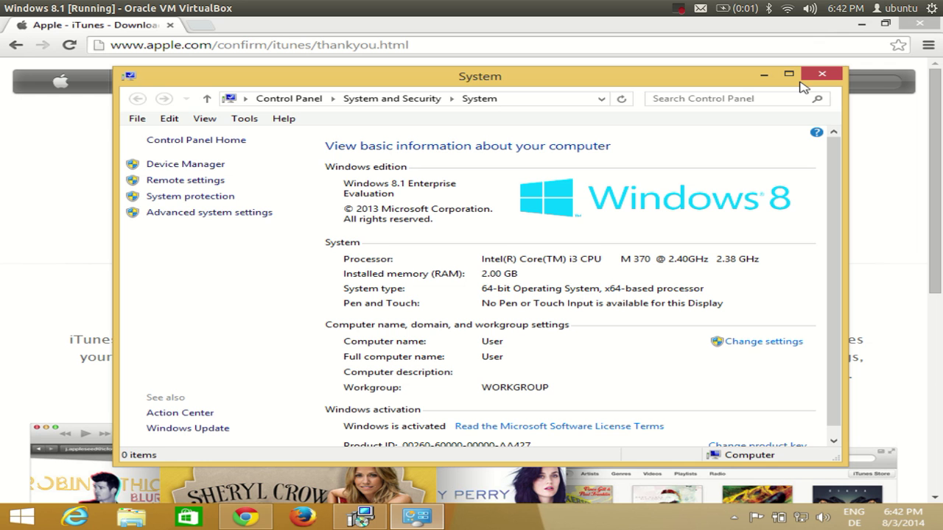
pyautogui.click(822, 74)
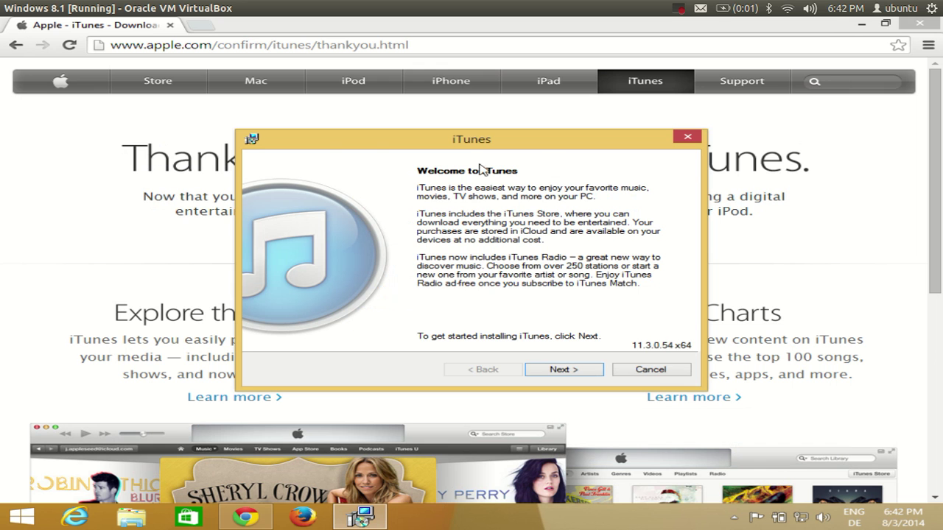
# - Start the iTunes installation with the default options and allow the installer to make changes to the computer
pyautogui.moveTo(466, 147); pyautogui.dragTo(468, 129)
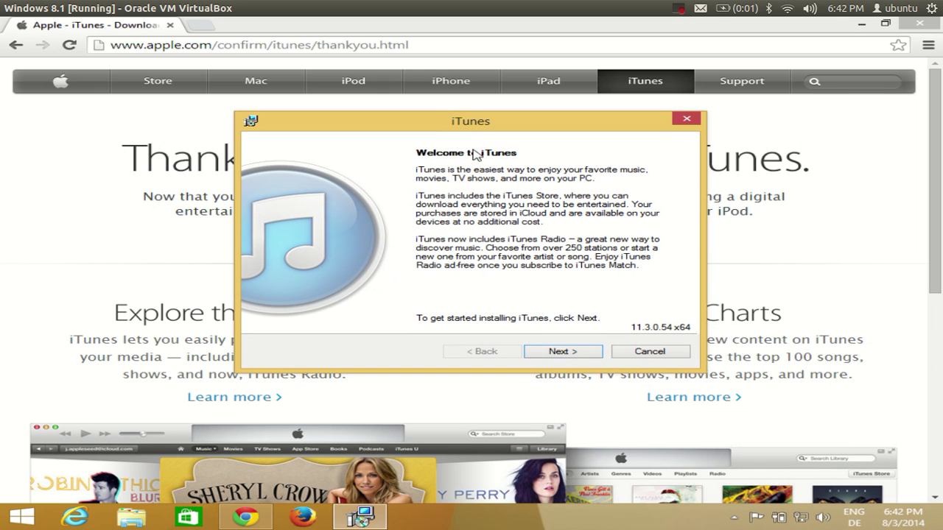
pyautogui.click(549, 353)
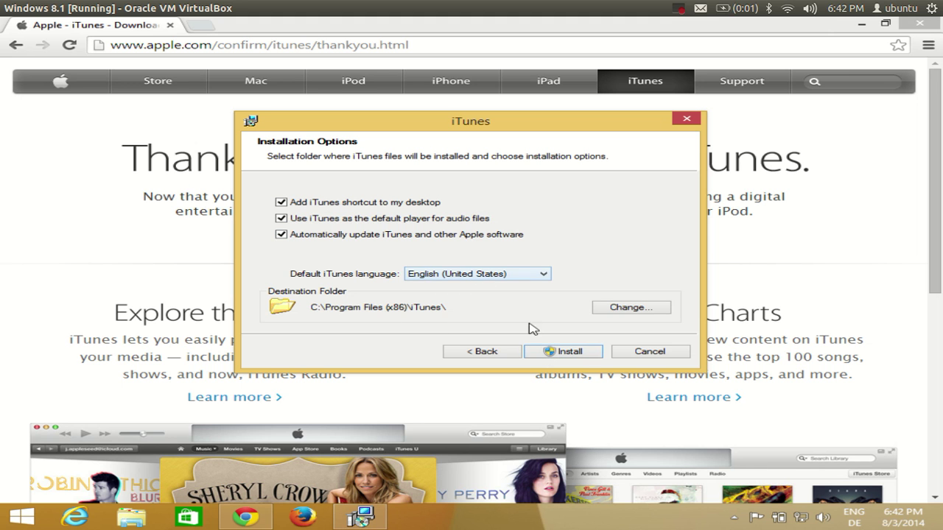
pyautogui.click(564, 354)
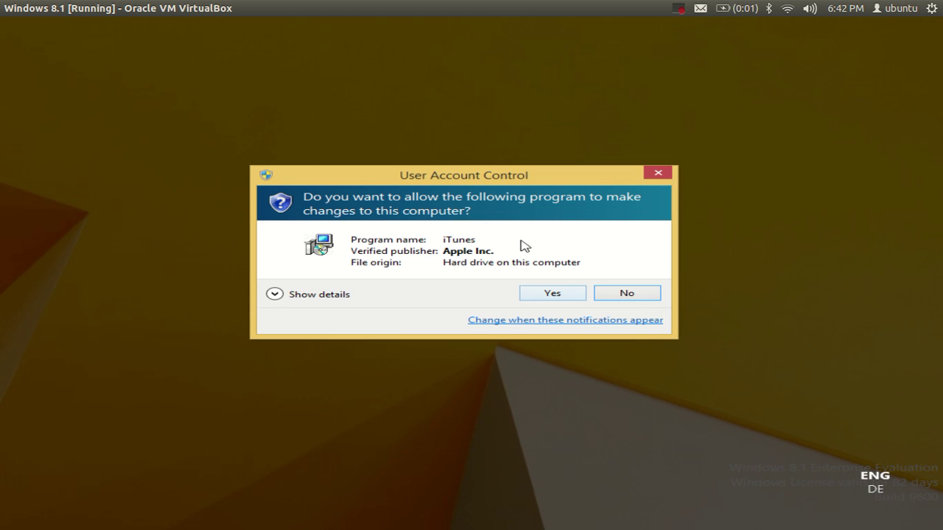
pyautogui.click(542, 295)
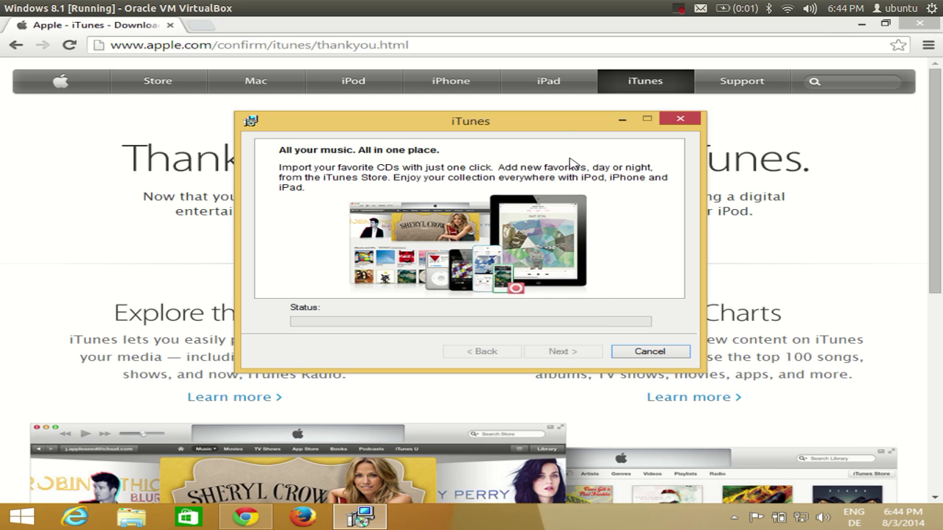
pyautogui.moveTo(556, 125); pyautogui.dragTo(549, 122)
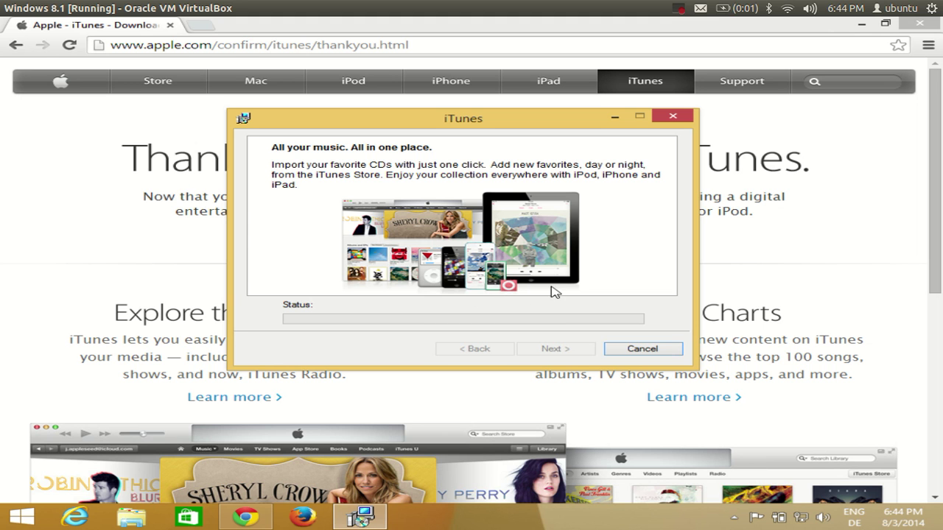
pyautogui.click(677, 12)
pyautogui.click(691, 42)
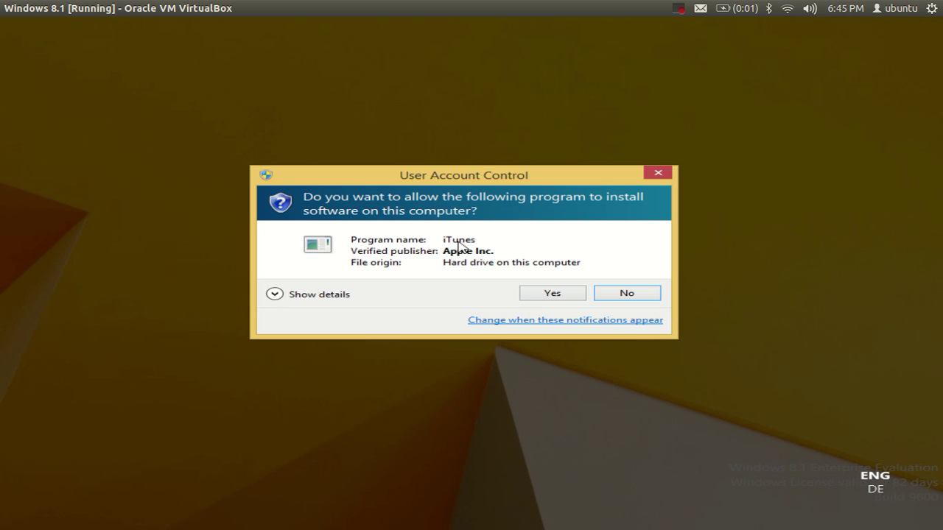
# - Allow iTunes to install software on the computer in the User Account Control prompt
pyautogui.click(552, 293)
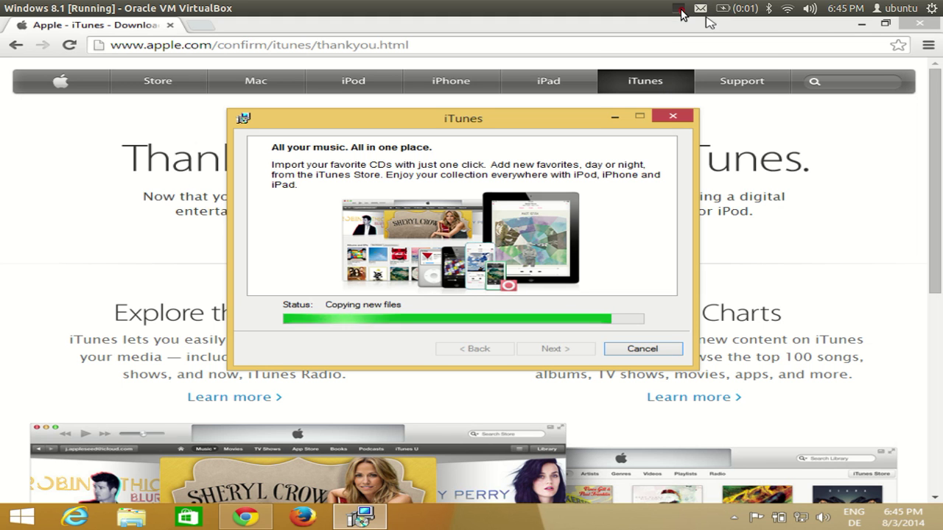
pyautogui.click(681, 13)
pyautogui.click(685, 41)
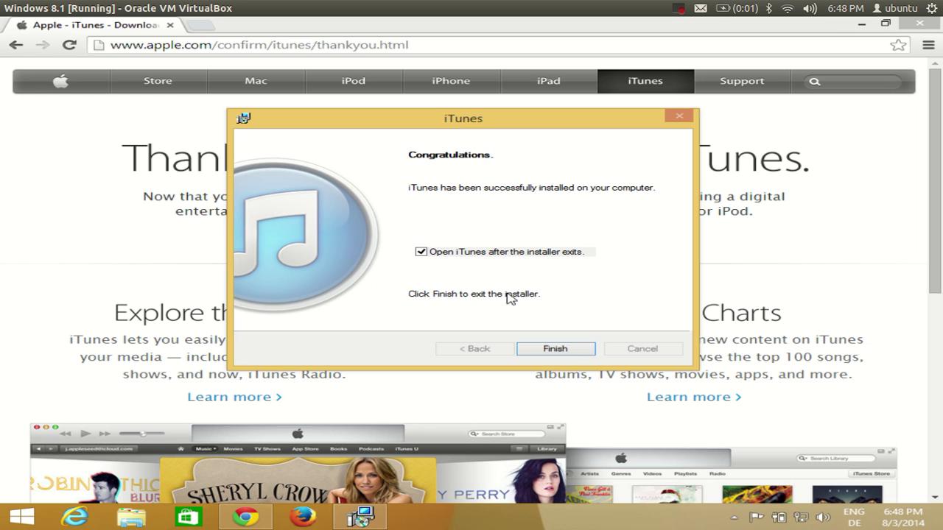
# - Finish the iTunes installer, minimize the browser and launch iTunes from its desktop shortcut
pyautogui.click(554, 350)
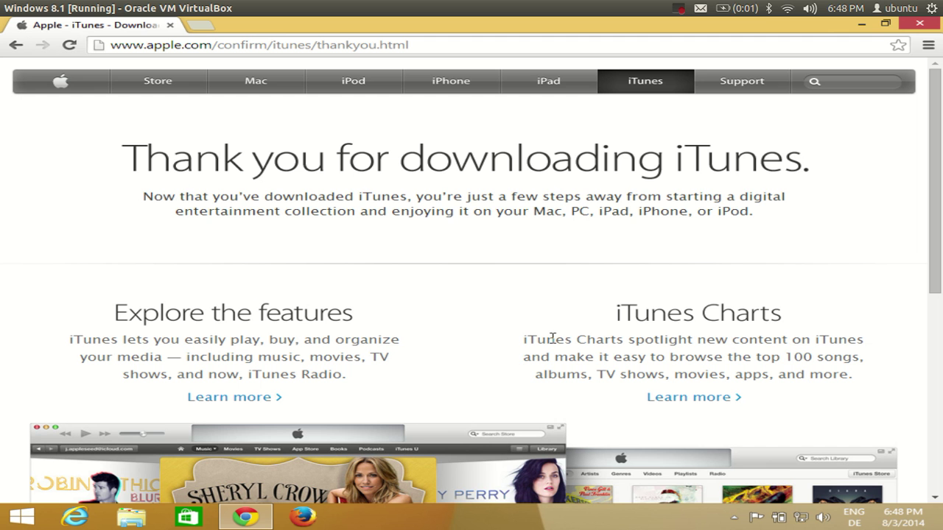
pyautogui.click(861, 24)
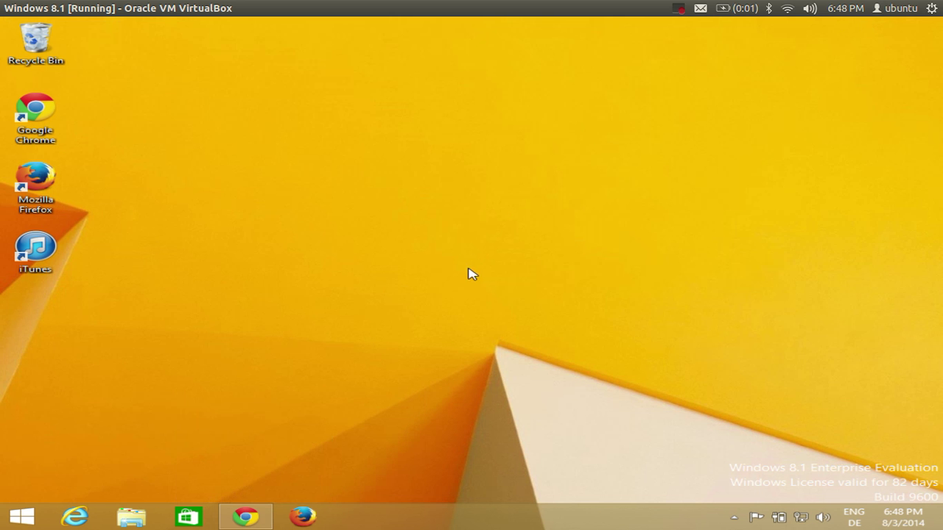
pyautogui.doubleClick(33, 263)
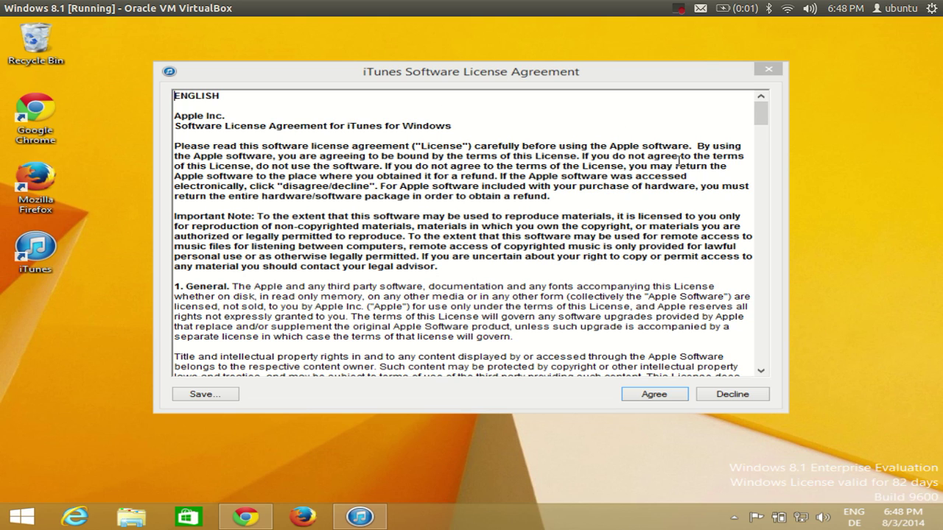
# - Read through and accept the iTunes software license agreement, and decline sharing library details with Apple
pyautogui.moveTo(761, 114); pyautogui.dragTo(762, 120)
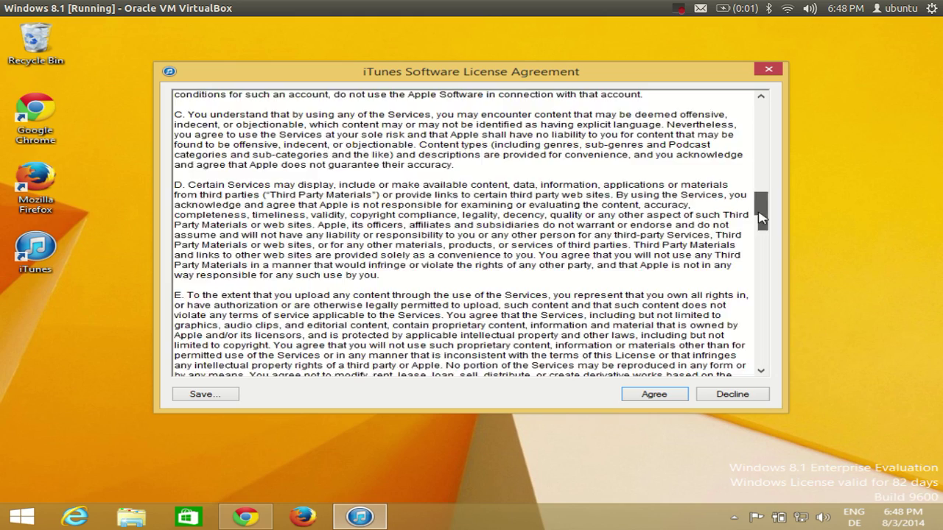
pyautogui.moveTo(760, 216); pyautogui.dragTo(759, 372)
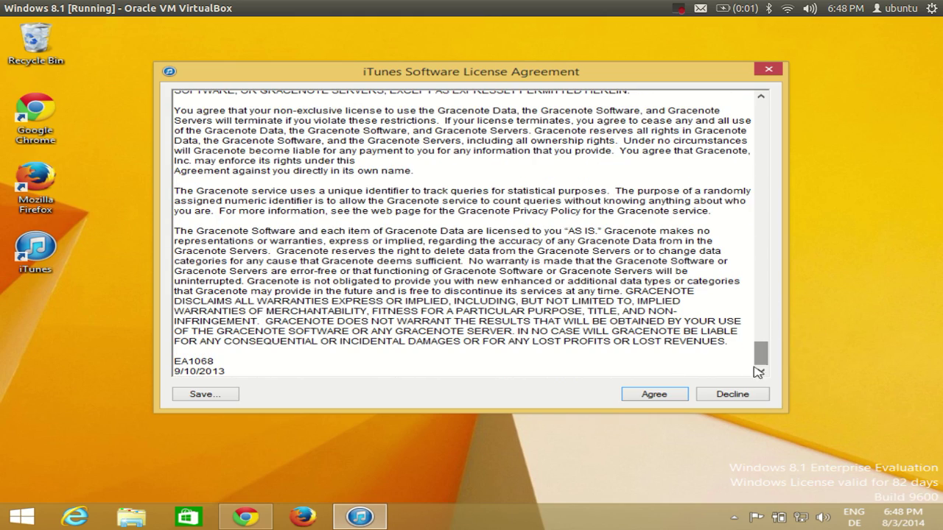
pyautogui.click(645, 397)
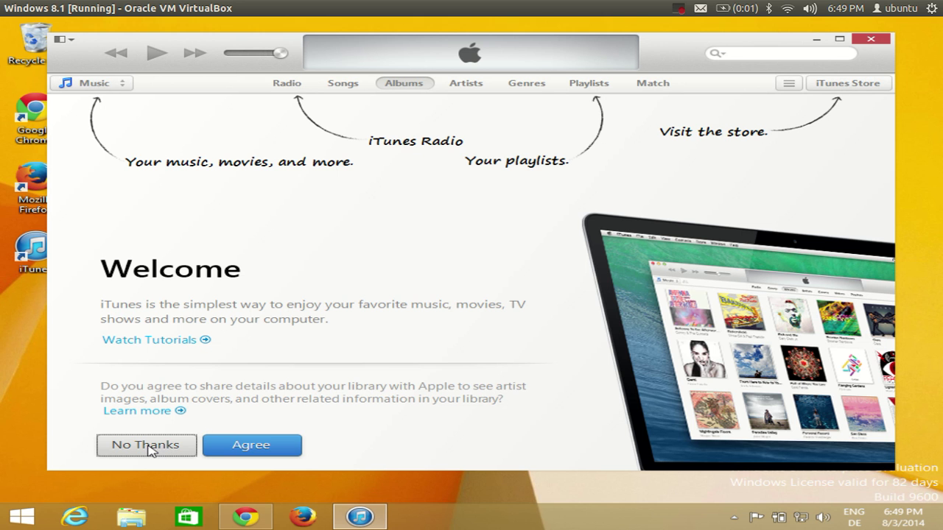
pyautogui.click(148, 445)
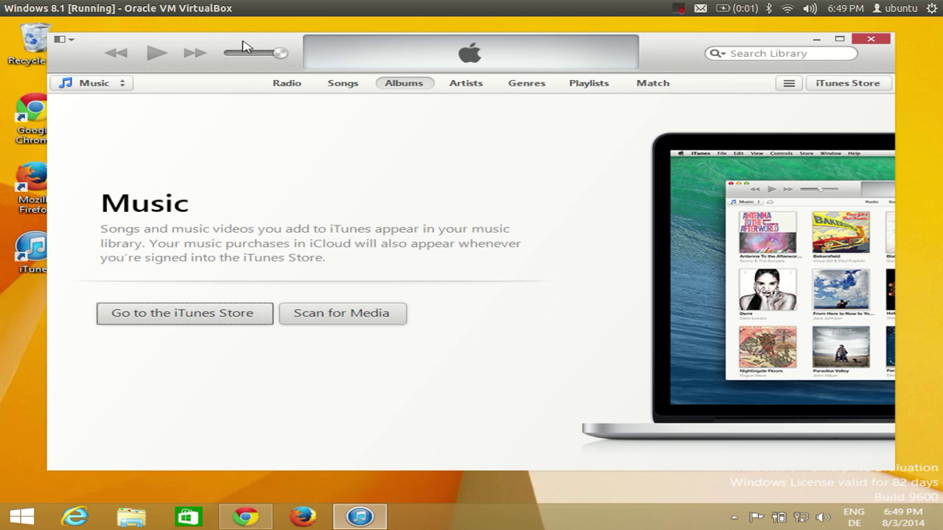
pyautogui.moveTo(243, 40); pyautogui.dragTo(274, 38)
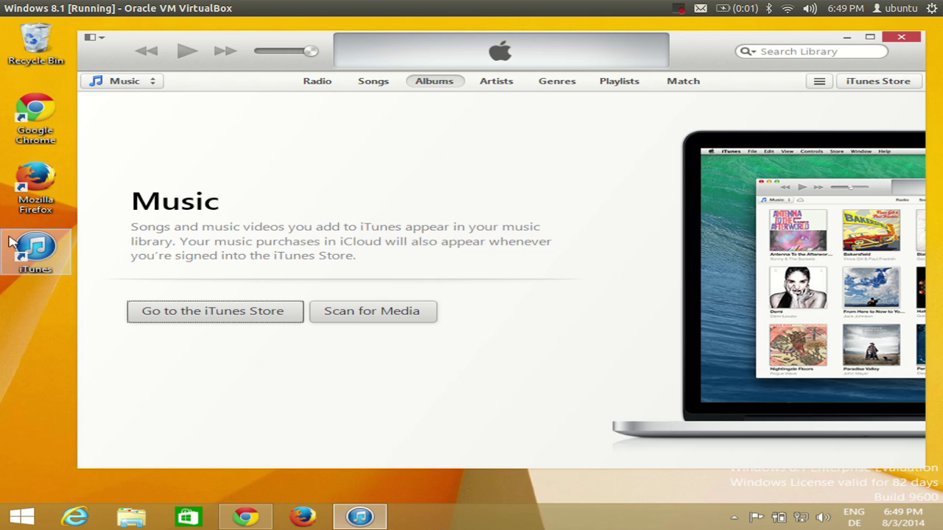
# - Pin the iTunes desktop shortcut to the taskbar
pyautogui.click(40, 252)
pyautogui.rightClick(41, 252)
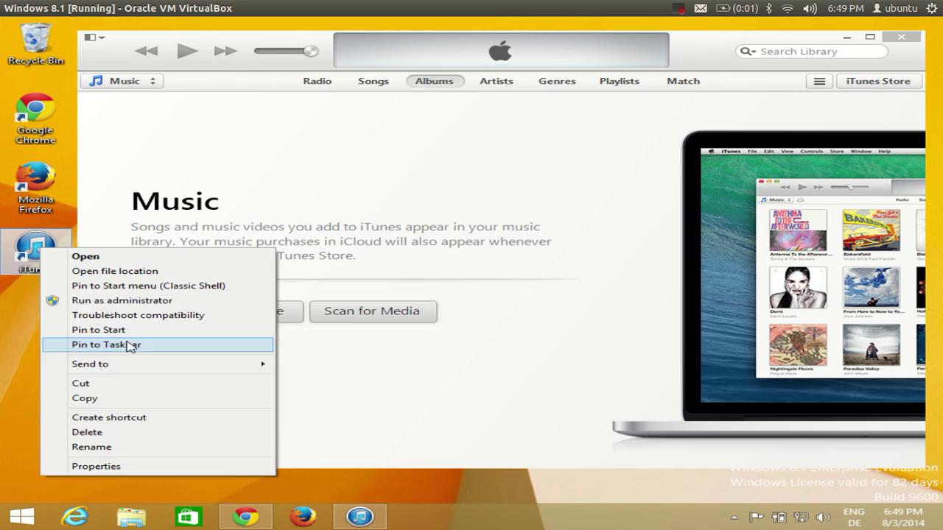
pyautogui.click(129, 346)
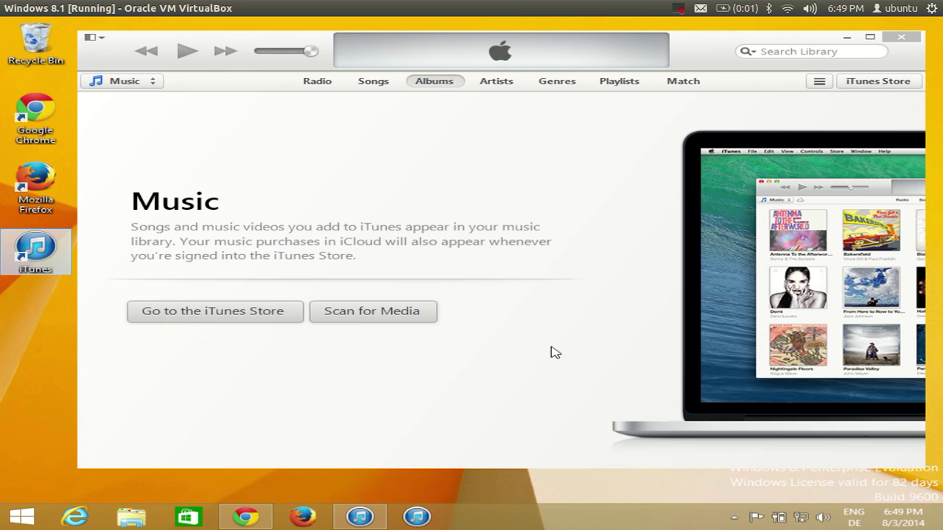
pyautogui.click(679, 9)
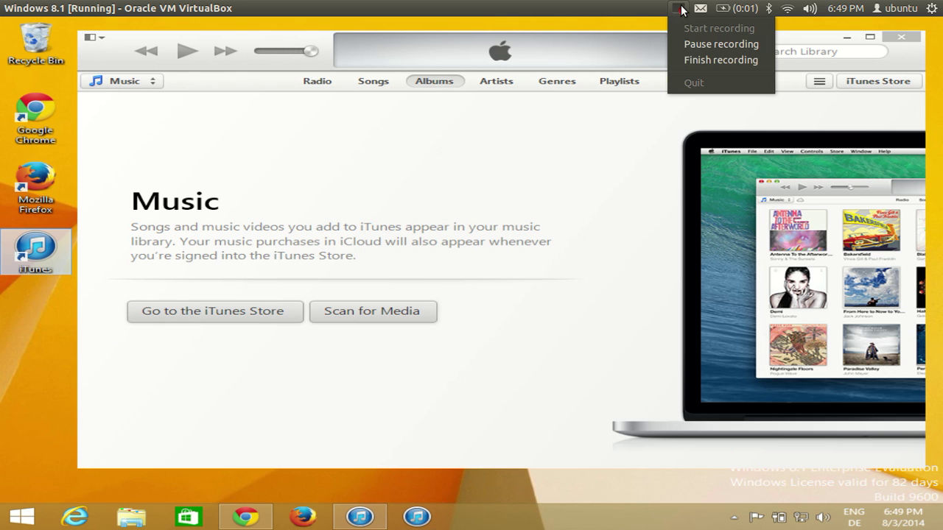